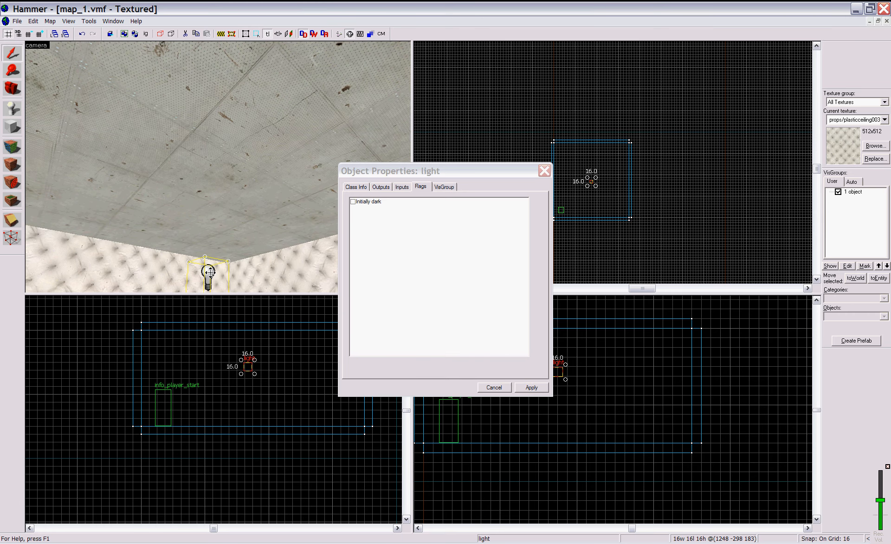
# - Raise the light entity to just beneath the ceiling and name it light1
pyautogui.keyDown('shift'); pyautogui.moveTo(210, 272); pyautogui.dragTo(210, 186); pyautogui.keyUp('shift')
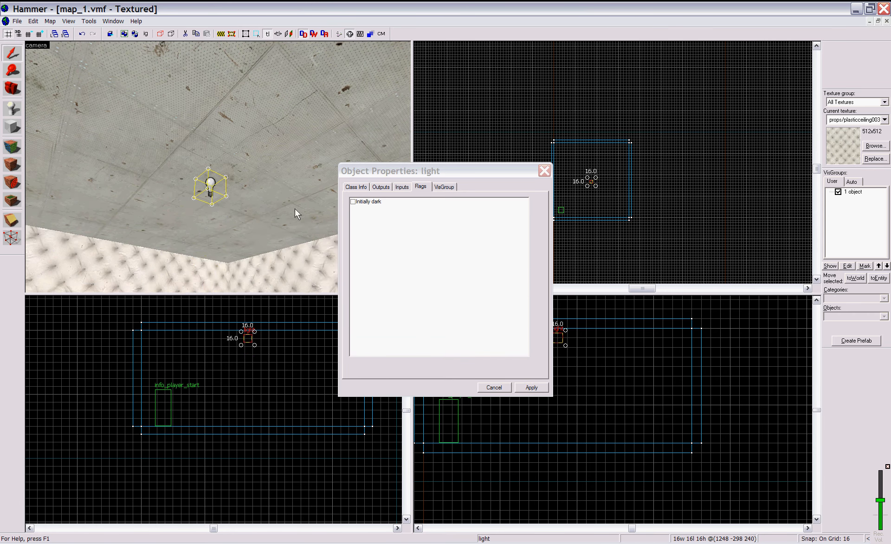
pyautogui.click(356, 187)
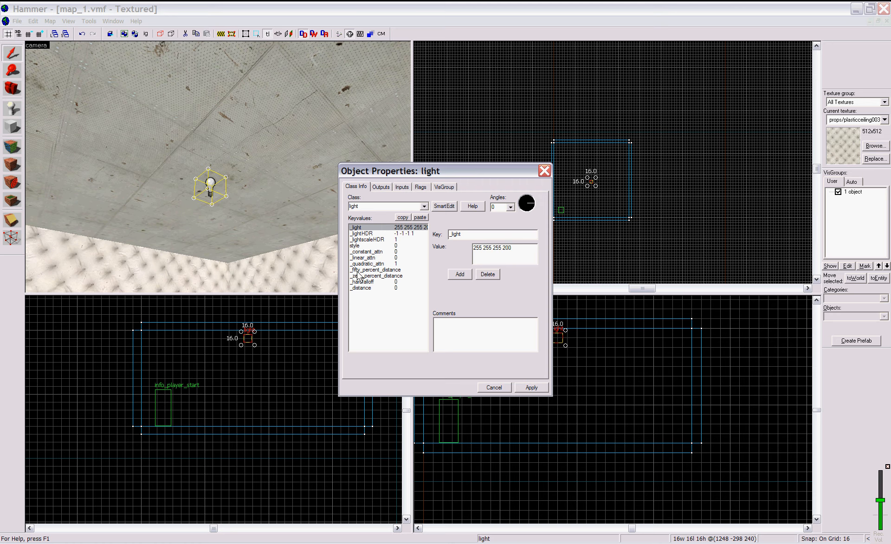
pyautogui.click(444, 206)
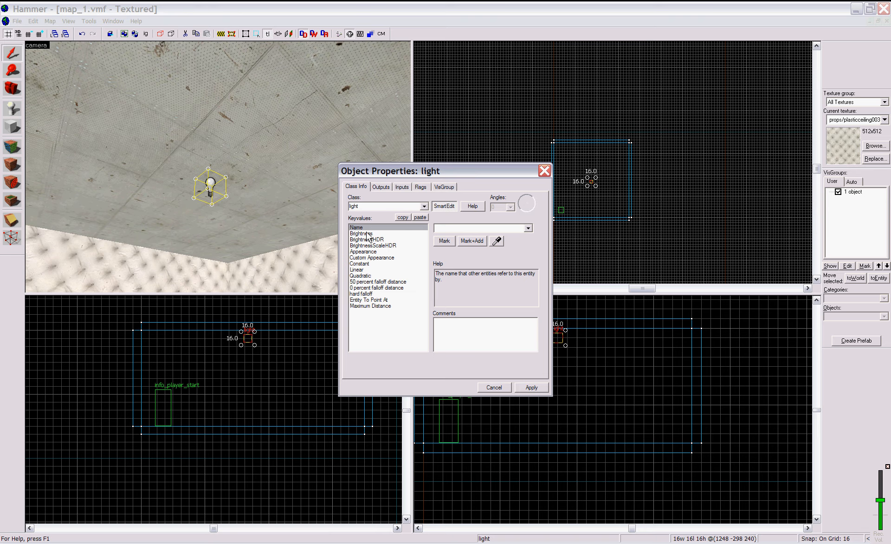
pyautogui.click(465, 228)
pyautogui.write('light1')
pyautogui.click(532, 387)
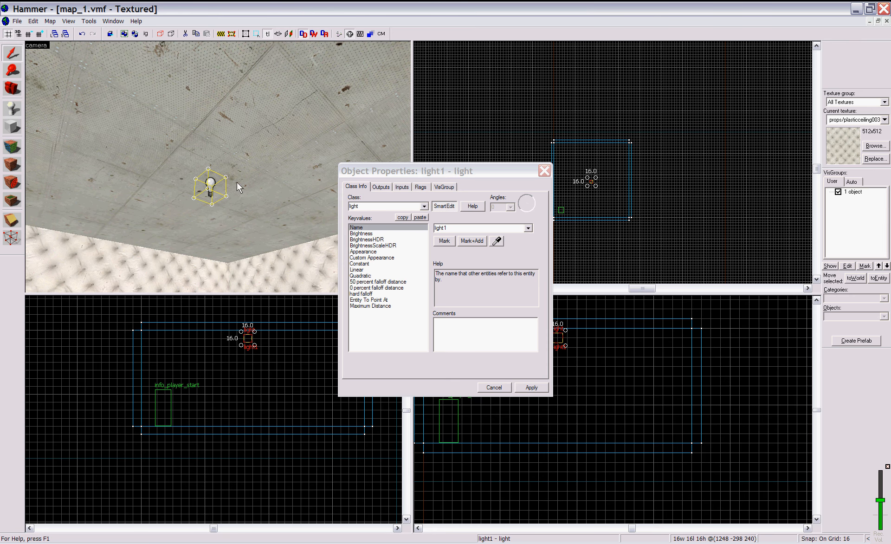
# - Examine the light's placement beneath the ceiling from several angles in the 3D view
pyautogui.press('z')
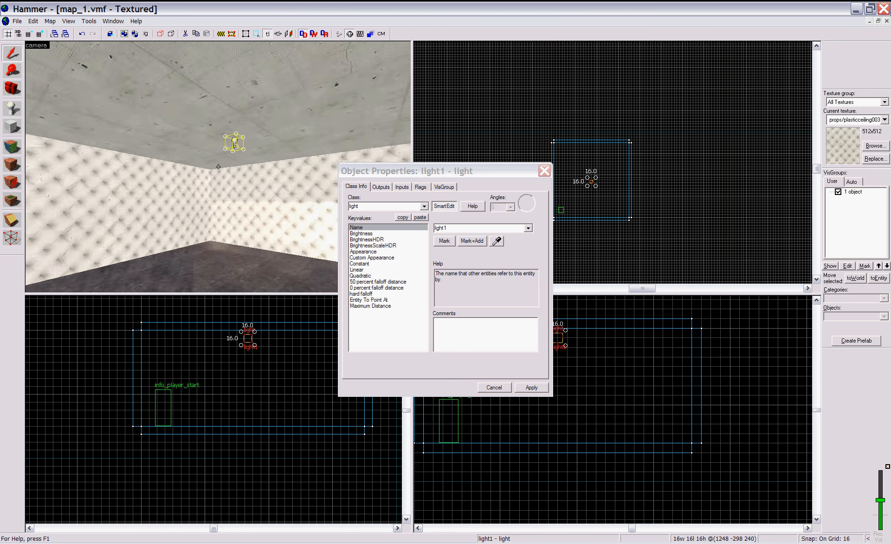
pyautogui.press('z')
pyautogui.press('z')
pyautogui.press('w')
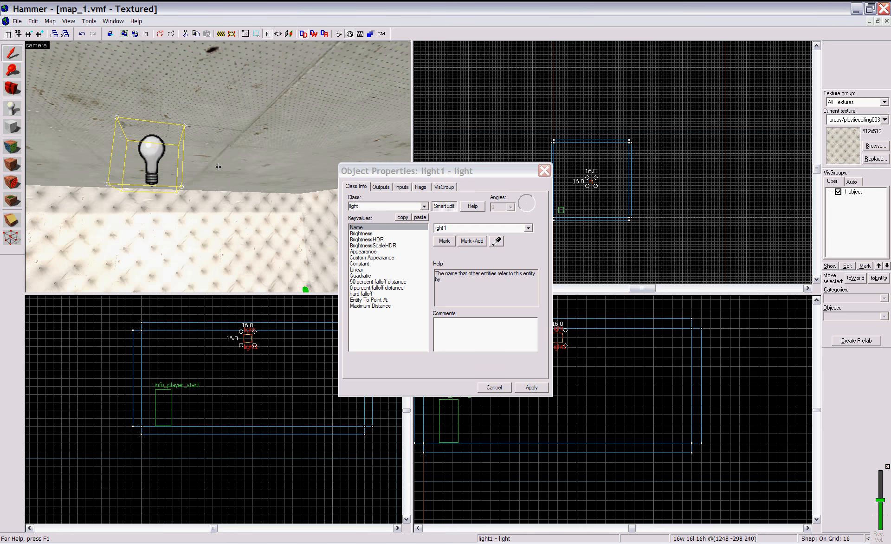
pyautogui.press('w')
pyautogui.press('s')
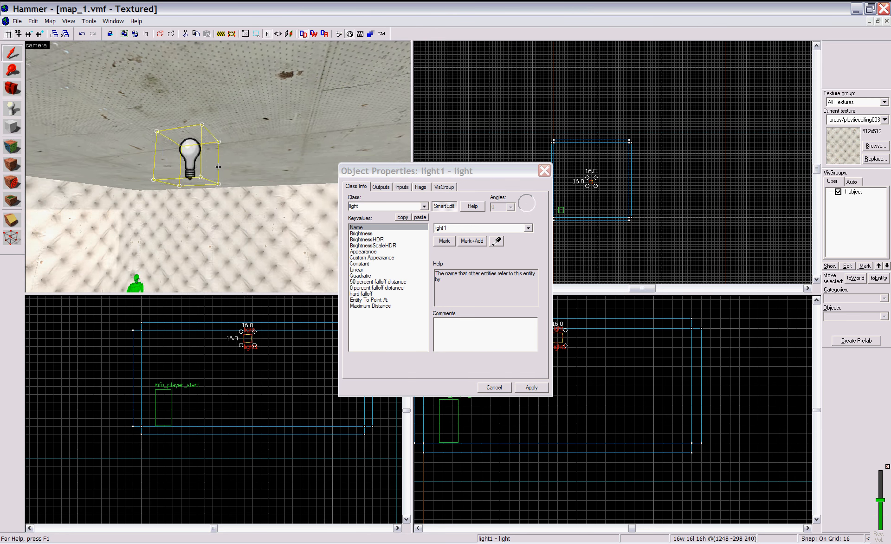
pyautogui.press('a')
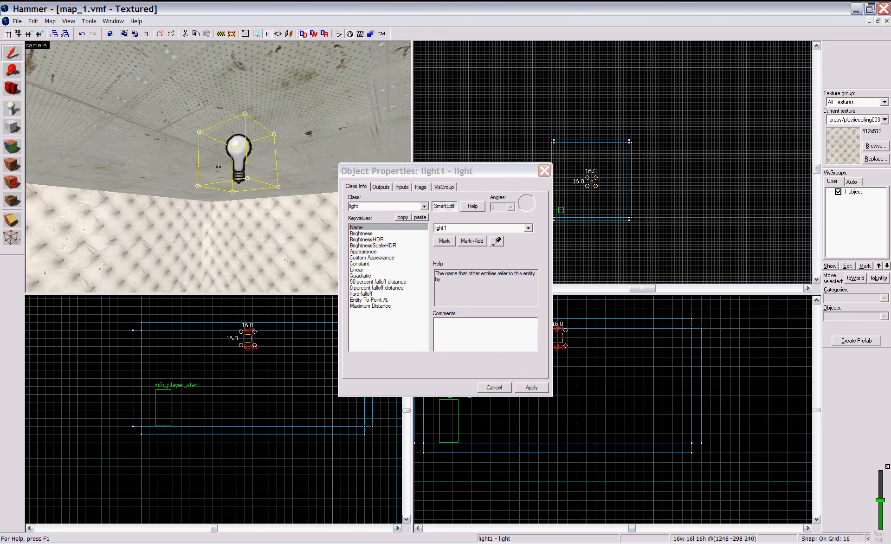
pyautogui.press('z')
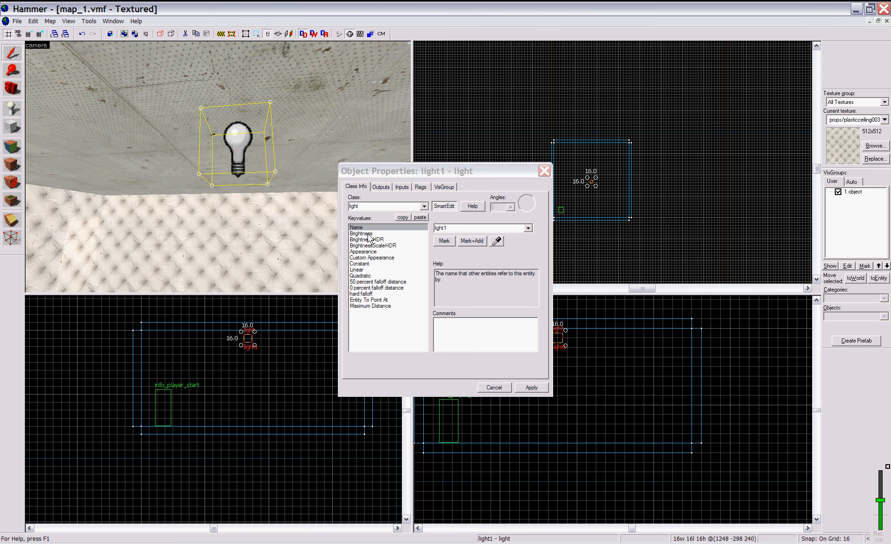
pyautogui.press('F9')
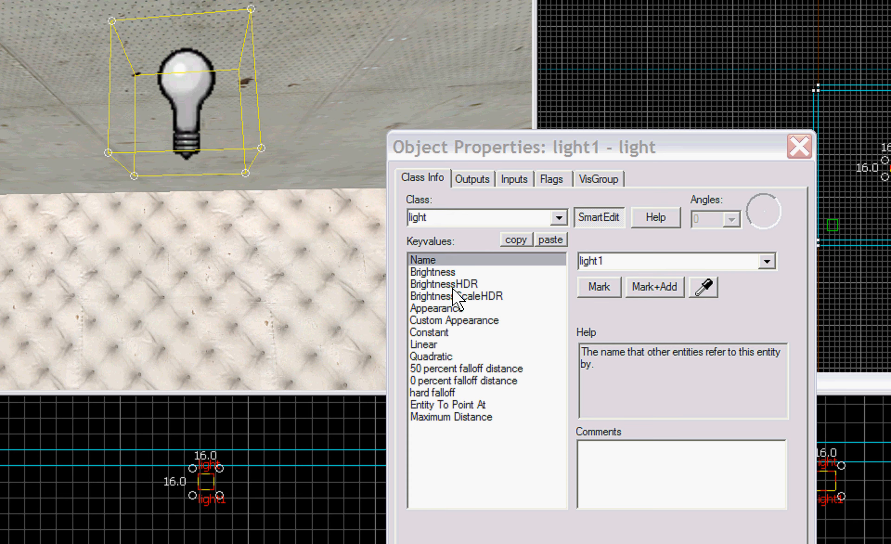
# - Set the intensity in light1's Brightness value to 25
pyautogui.click(441, 272)
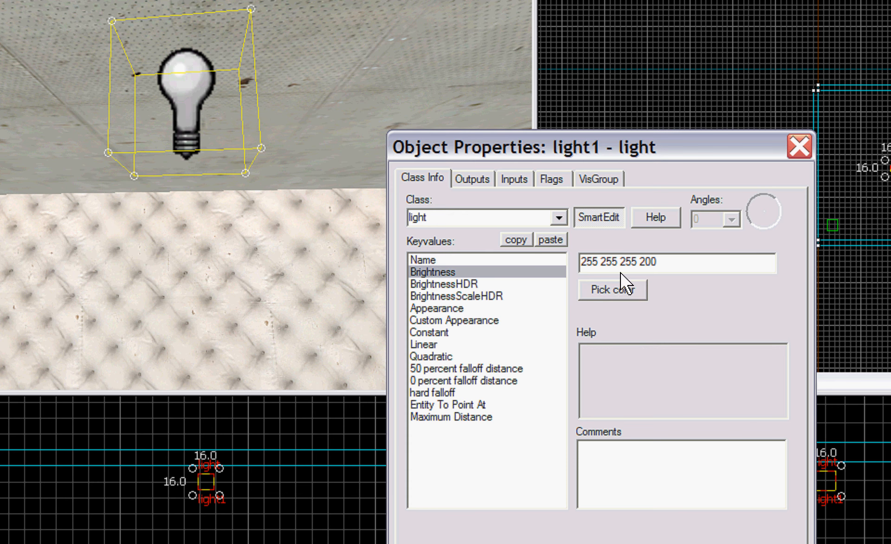
pyautogui.click(638, 261)
pyautogui.moveTo(642, 274); pyautogui.dragTo(582, 272)
pyautogui.click(659, 261)
pyautogui.doubleClick(648, 263)
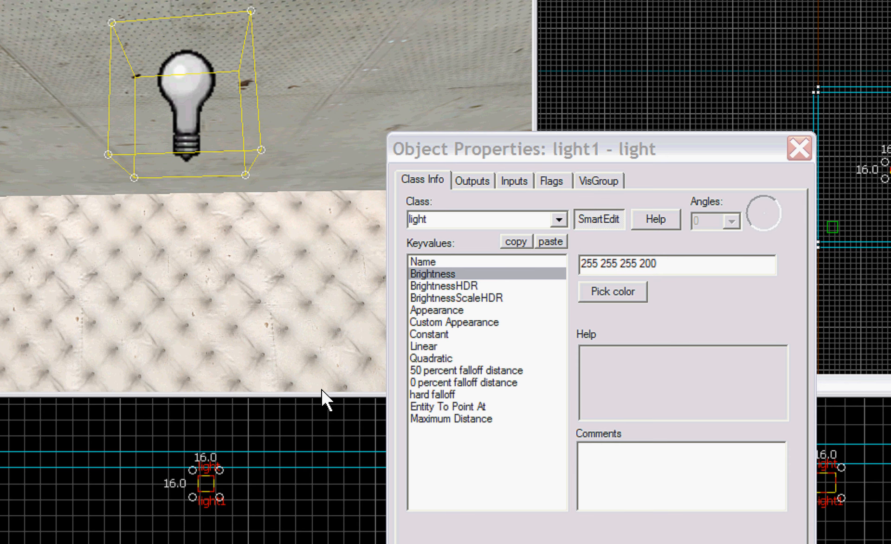
pyautogui.click(658, 265)
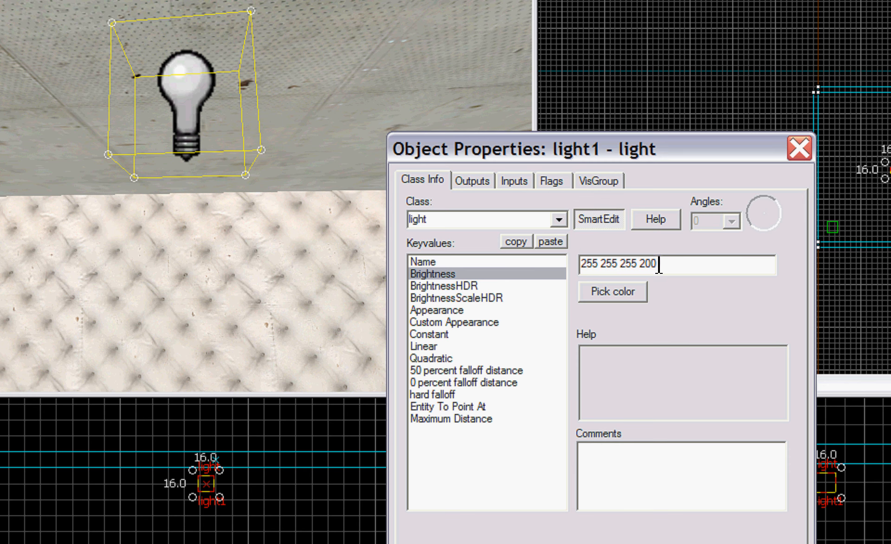
pyautogui.press('BackSpace')
pyautogui.press('BackSpace')
pyautogui.press('BackSpace')
pyautogui.press('BackSpace')
pyautogui.write('25')
# - Give light1 a pale yellow colour of 255 253 185 and apply the brightness settings
pyautogui.click(612, 293)
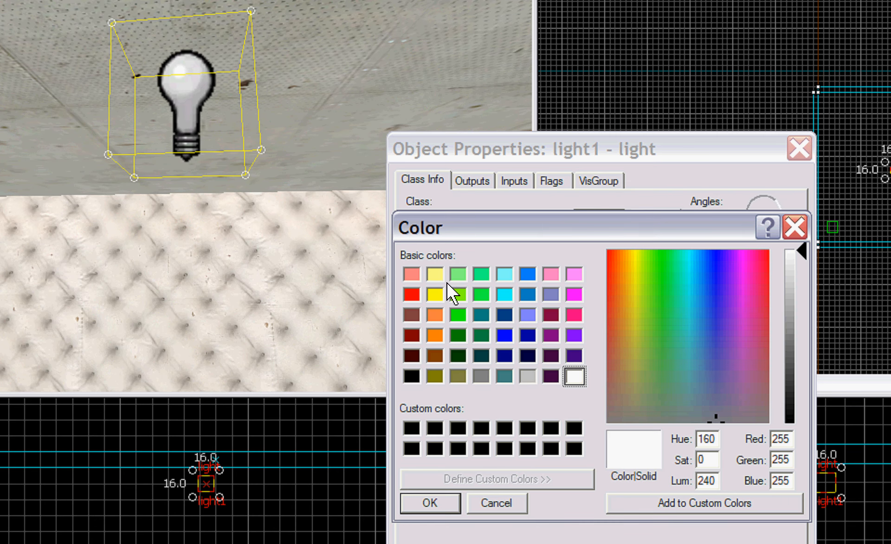
pyautogui.click(435, 295)
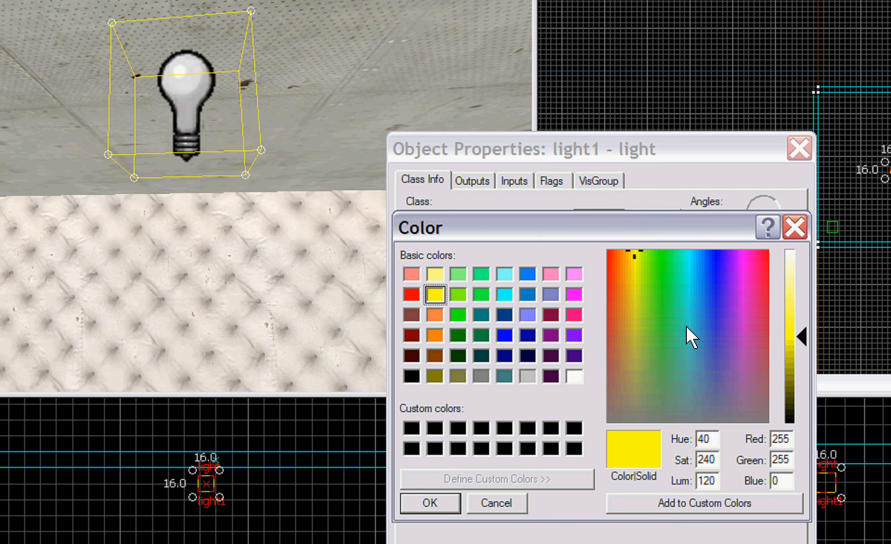
pyautogui.moveTo(801, 337); pyautogui.dragTo(803, 276)
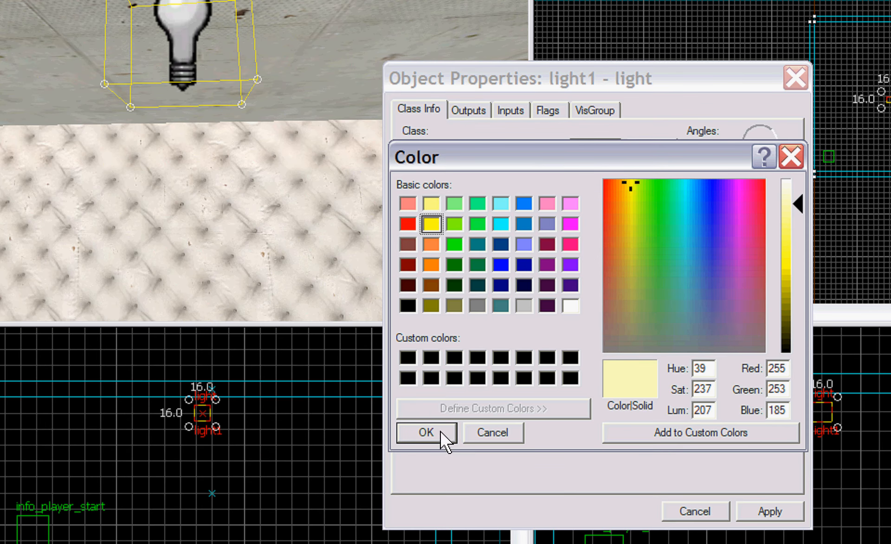
pyautogui.click(444, 438)
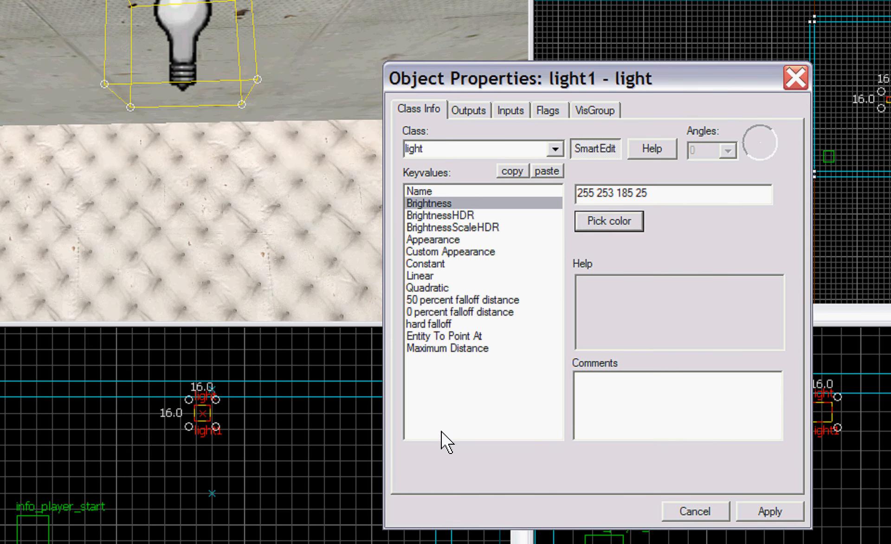
pyautogui.click(770, 511)
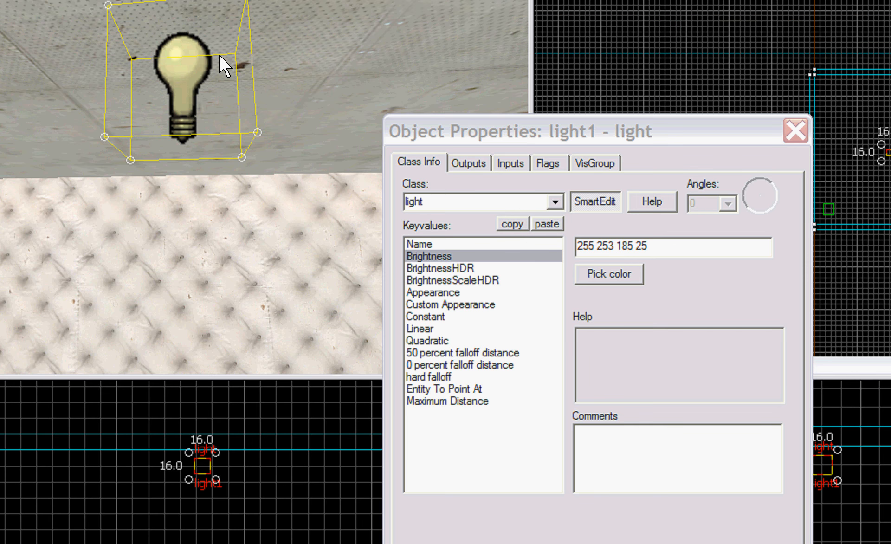
# - Shift light1's colour to a warmer orange-yellow of 254 223 150
pyautogui.click(616, 278)
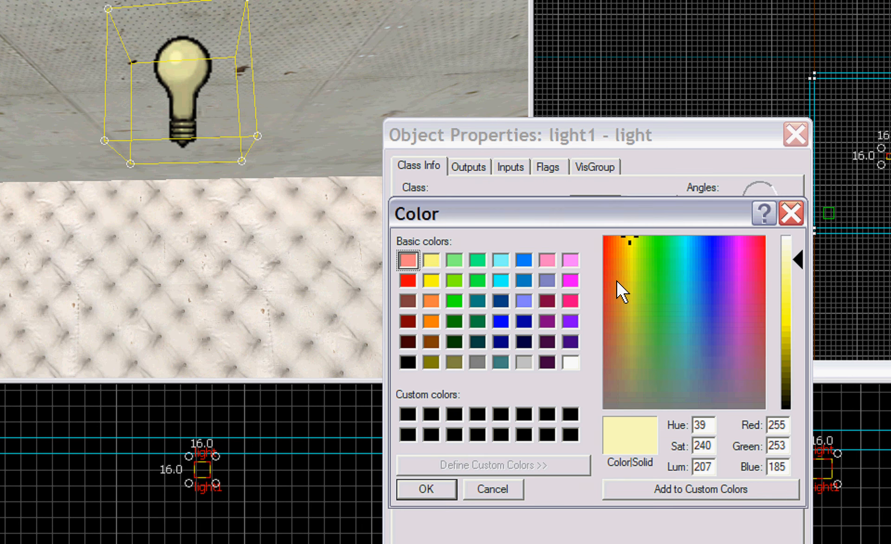
pyautogui.moveTo(630, 240); pyautogui.dragTo(623, 237)
pyautogui.click(426, 488)
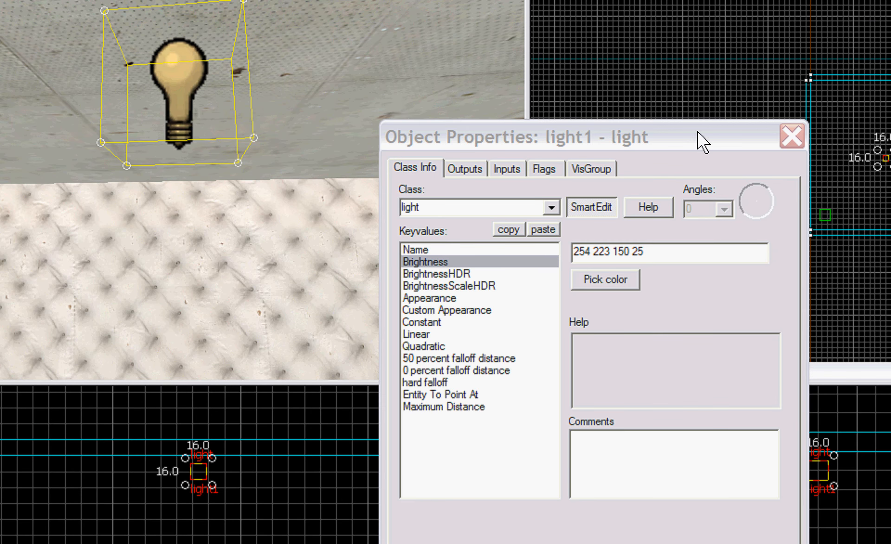
# - Review light1's Appearance options, Custom Appearance help and falloff settings, leaving Appearance at Normal, and close the properties
pyautogui.click(429, 298)
pyautogui.click(759, 250)
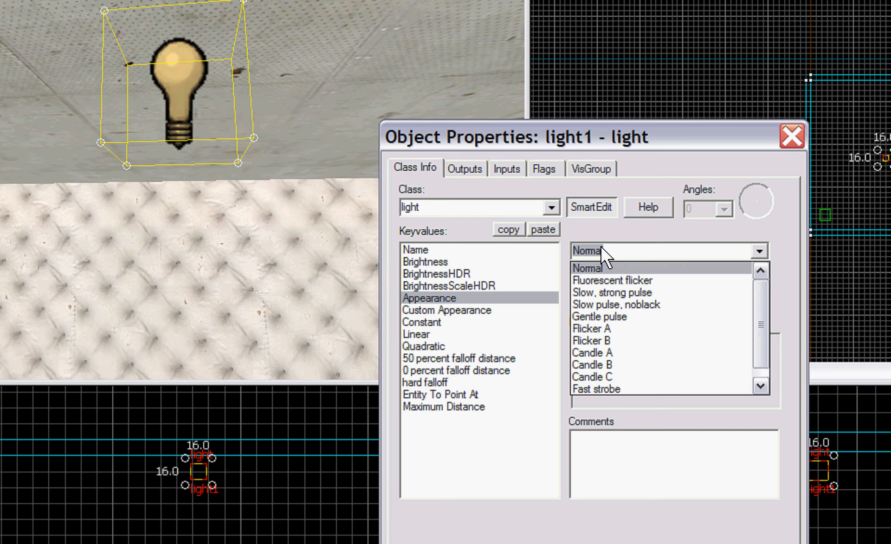
pyautogui.click(617, 245)
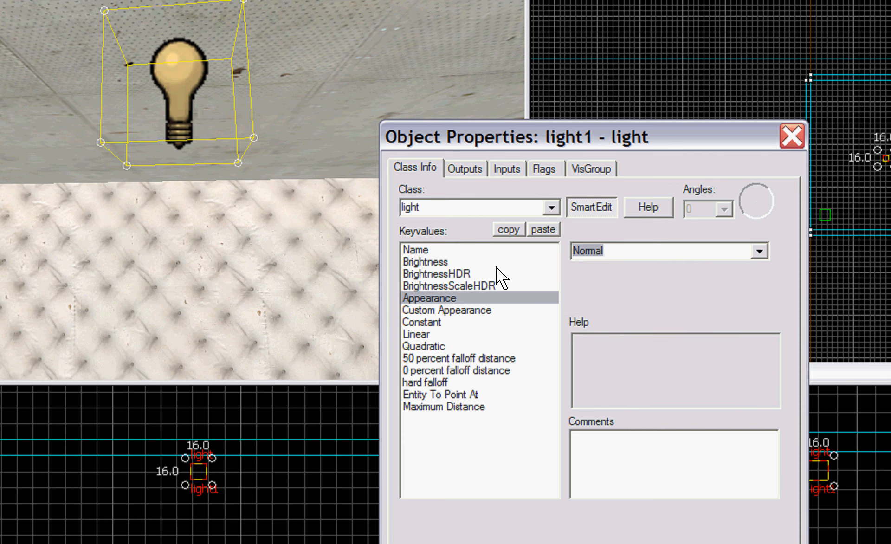
pyautogui.click(458, 320)
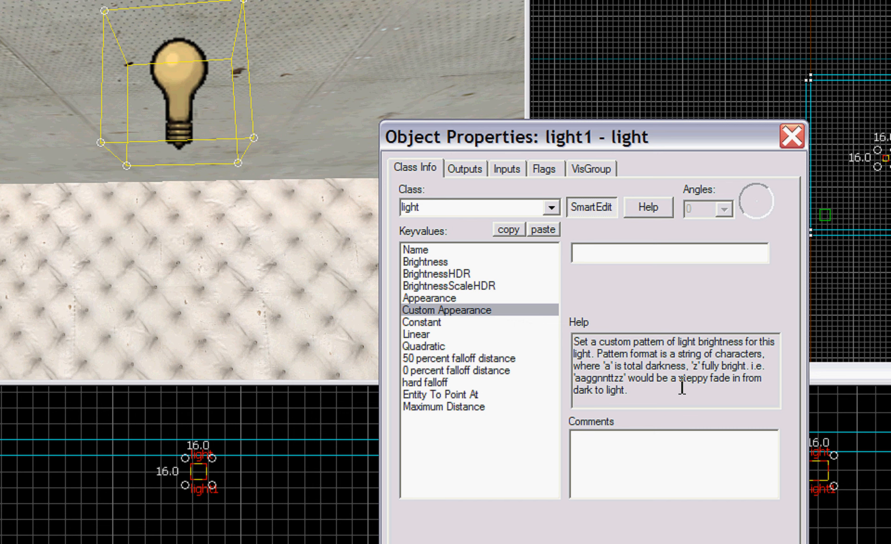
pyautogui.click(456, 370)
pyautogui.click(455, 382)
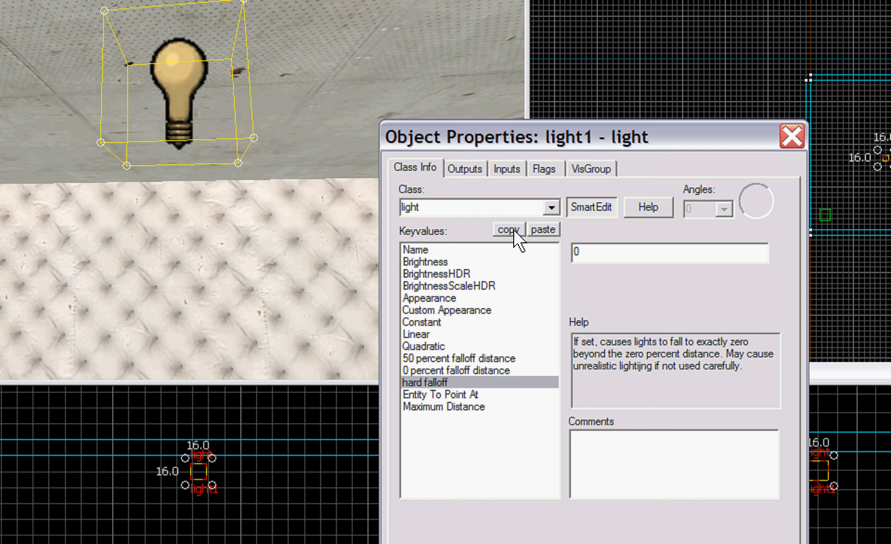
pyautogui.click(791, 136)
# - Nudge the light slightly near the middle of the room in the top view
pyautogui.scroll(4, 742, 121)
pyautogui.moveTo(732, 128)
pyautogui.mouseDown()
pyautogui.moveTo(742, 121)
pyautogui.moveTo(734, 124)
pyautogui.mouseUp()
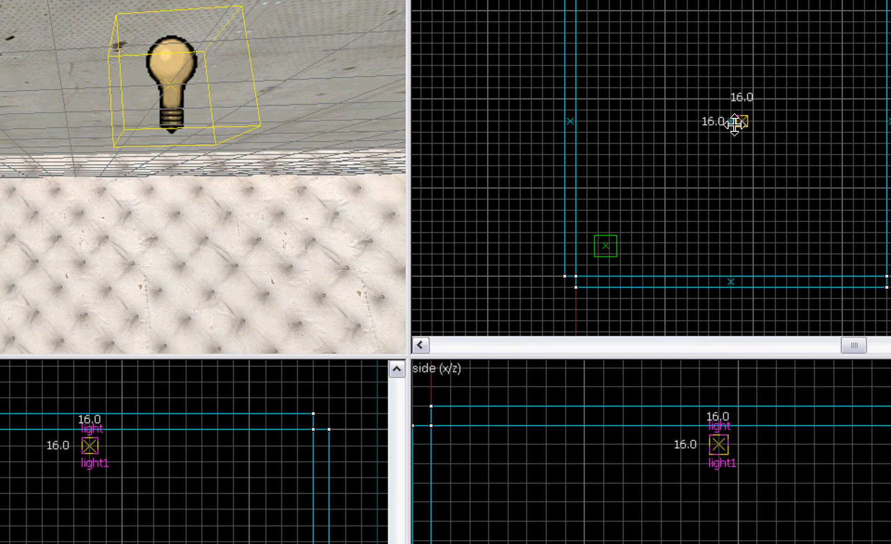
pyautogui.scroll(-3, 795, 138)
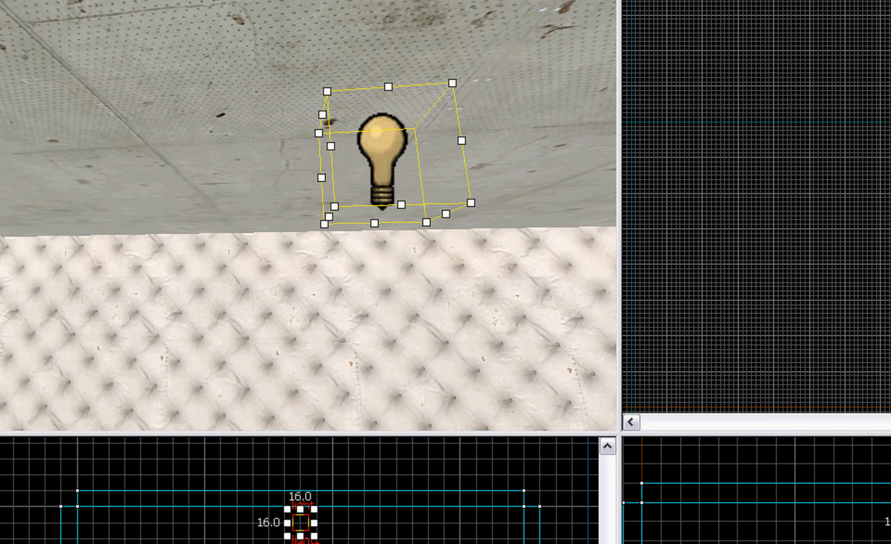
# - Place a new entity on the floor near a corner of the padded room and activate the Selection tool
pyautogui.press('z')
pyautogui.press('a')
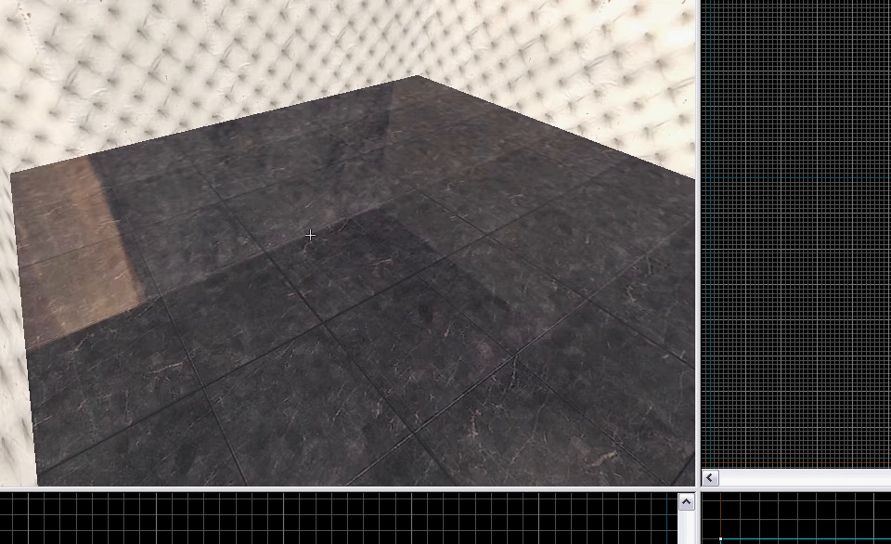
pyautogui.press('a')
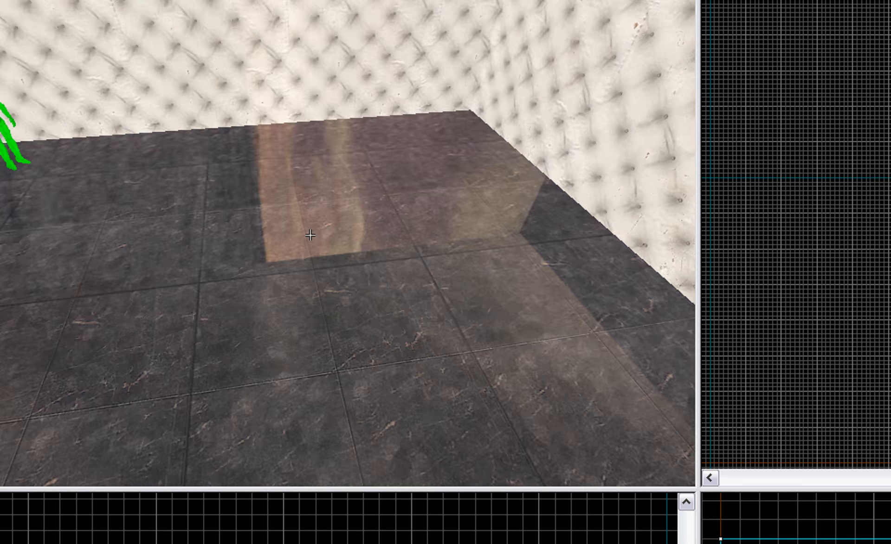
pyautogui.press('a')
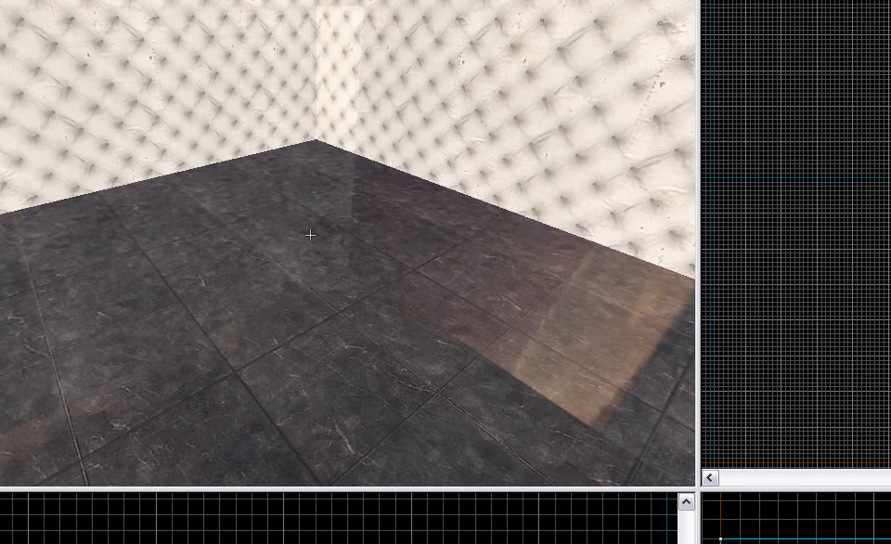
pyautogui.press('s')
pyautogui.press('w')
pyautogui.press('z')
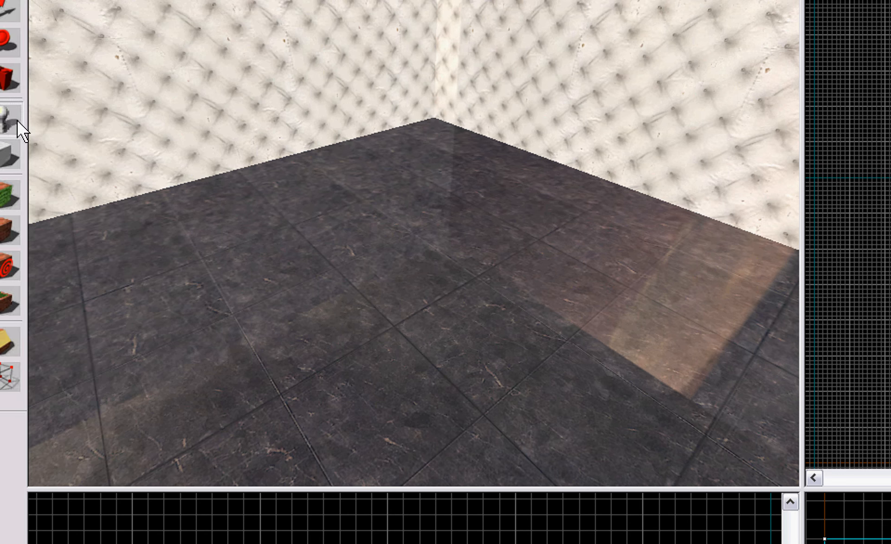
pyautogui.click(439, 182)
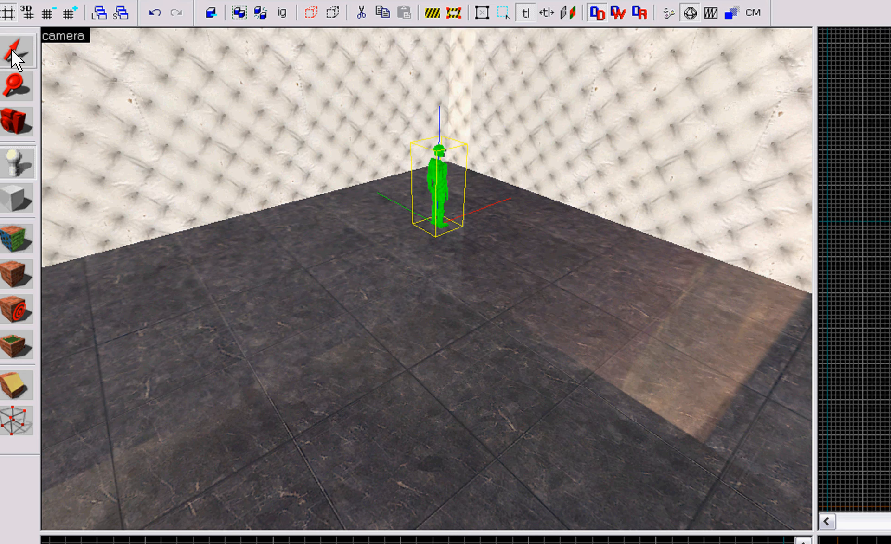
pyautogui.click(3, 8)
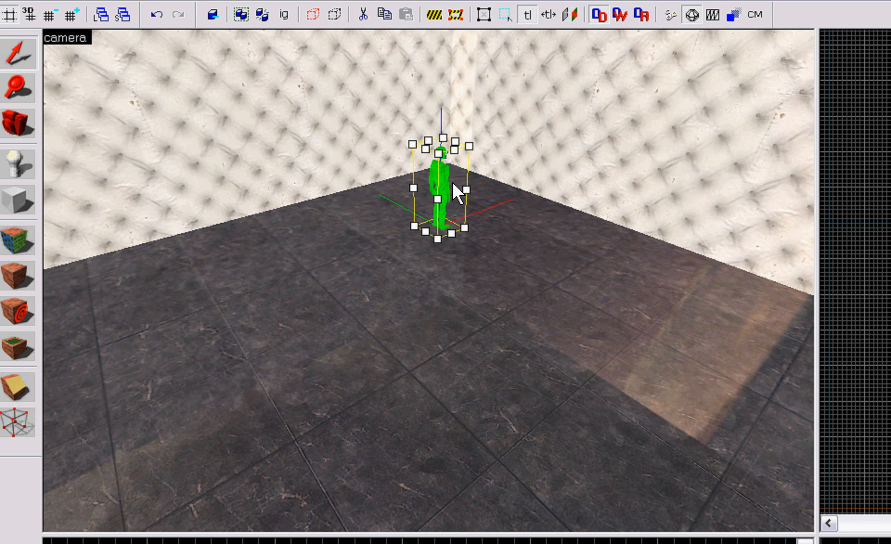